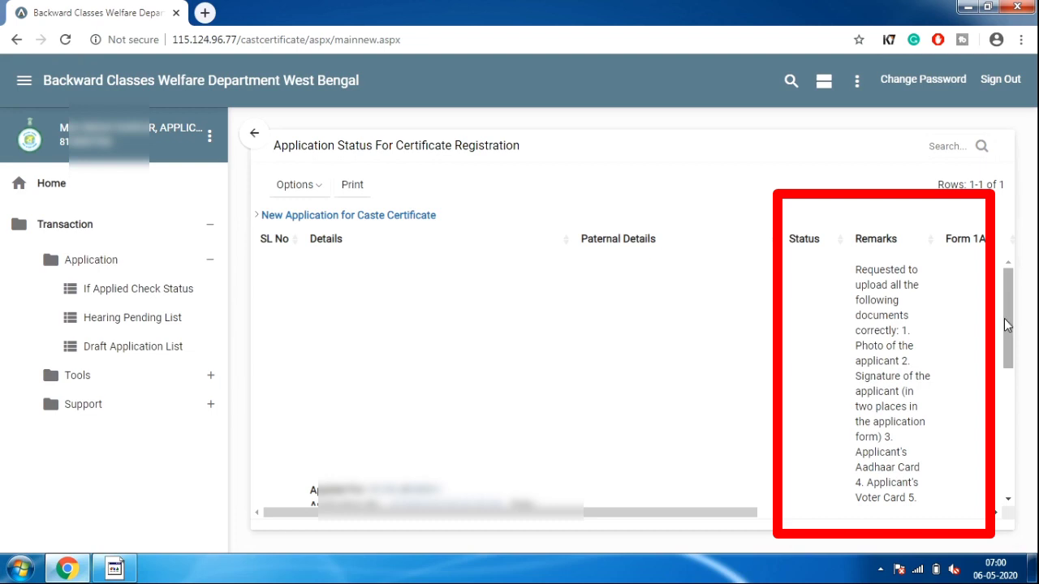
Scroll down the Remarks column of the page
drag(1004, 325, 1004, 409)
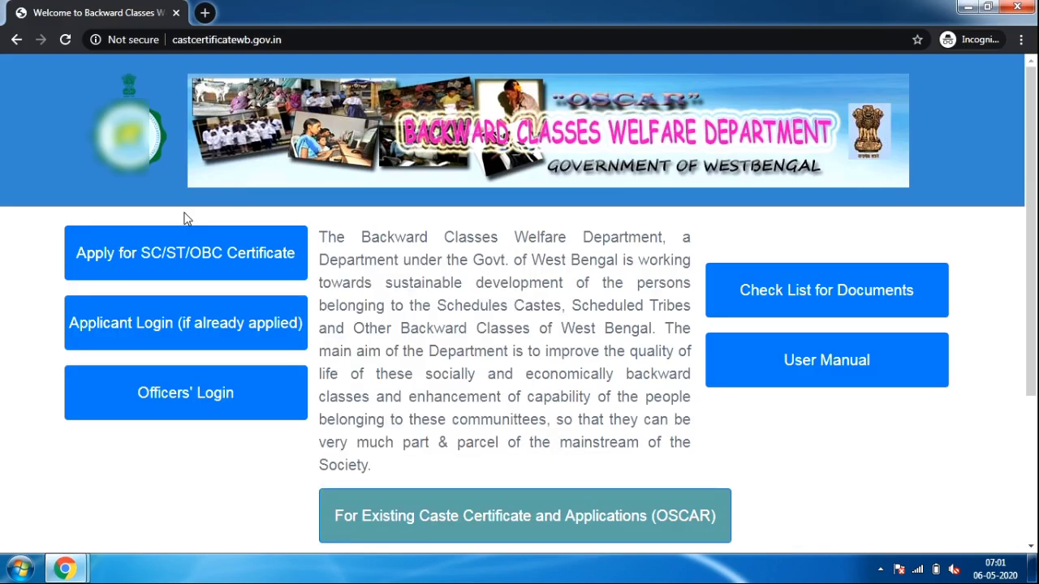
Sign in through Applicant Login with the applicant's user name and password
click(198, 322)
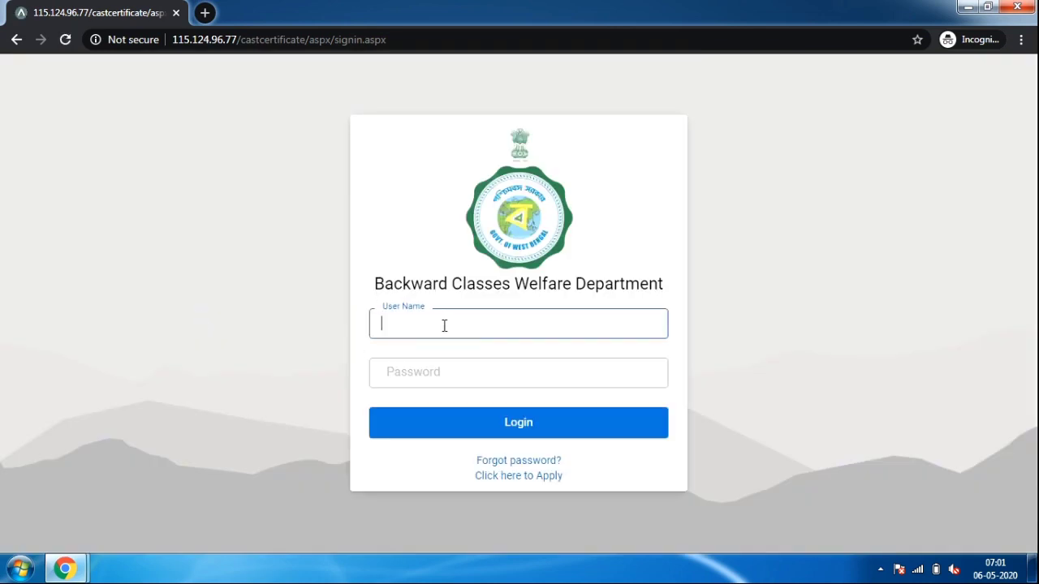
click(447, 325)
text(993)
click(452, 374)
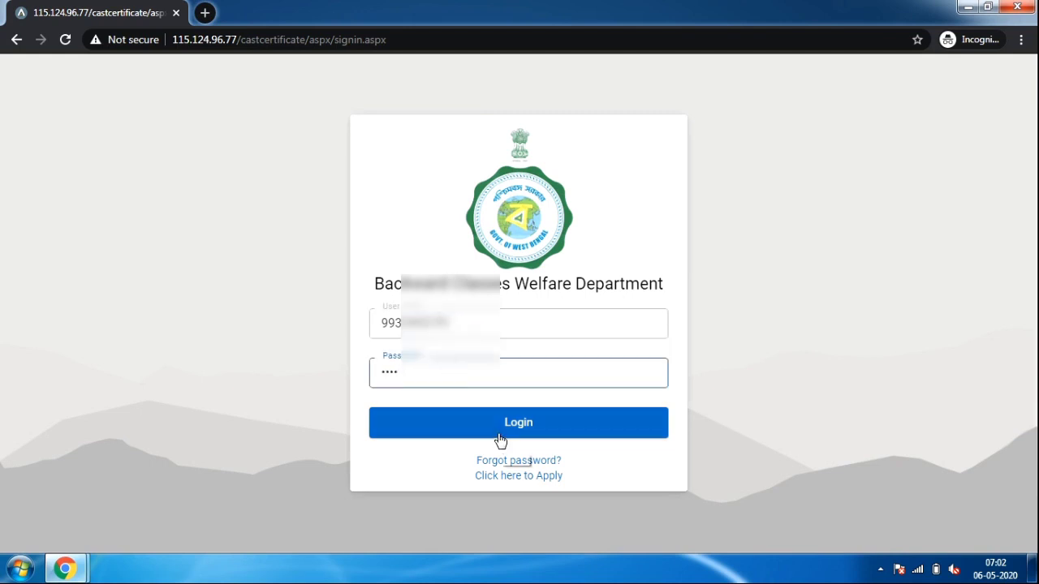
click(500, 435)
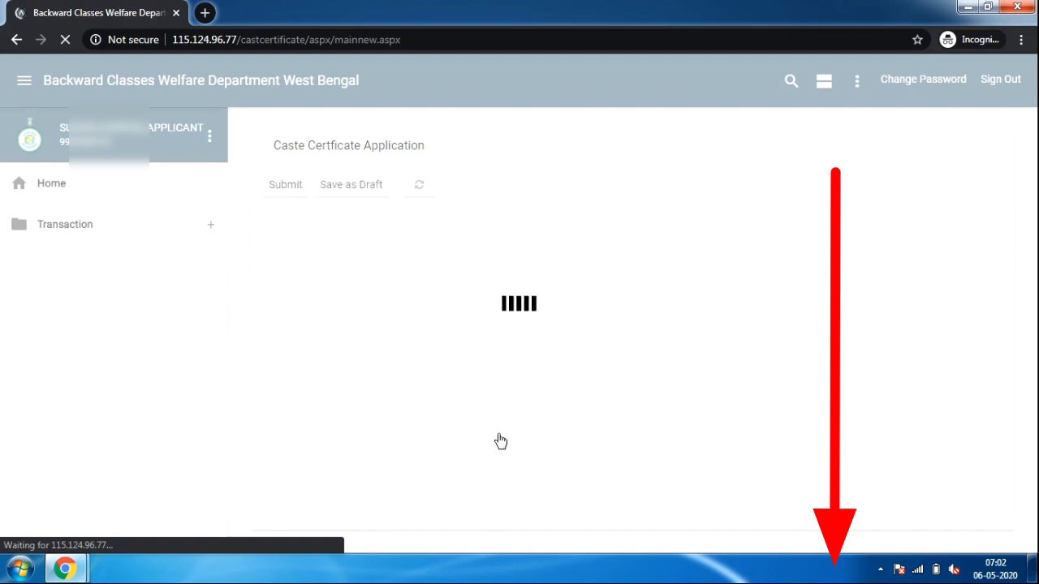
Open Transaction > Application > If Applied Check Status to list the application's status
scroll(499, 441, down, 15)
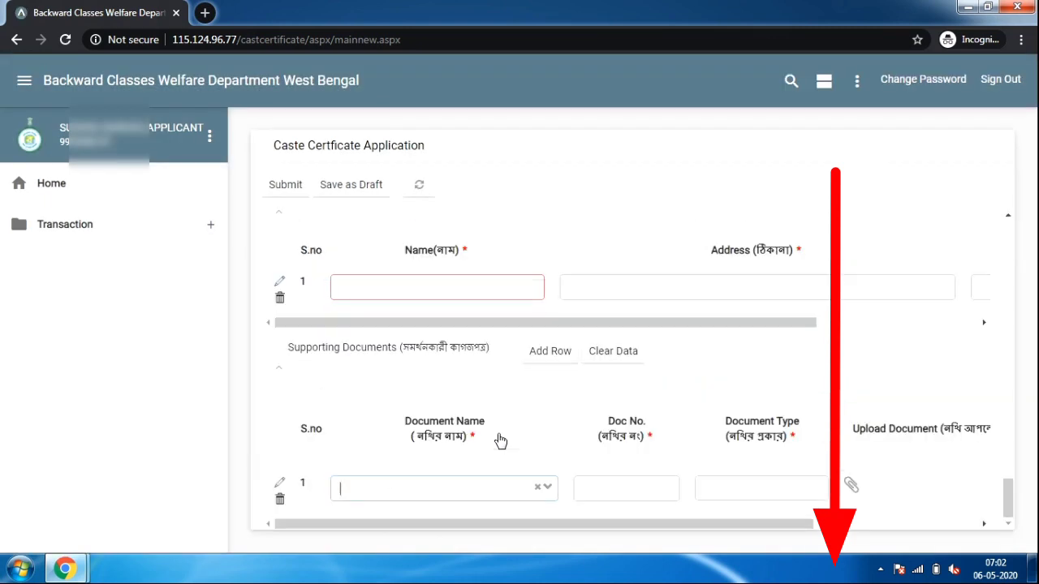
click(132, 233)
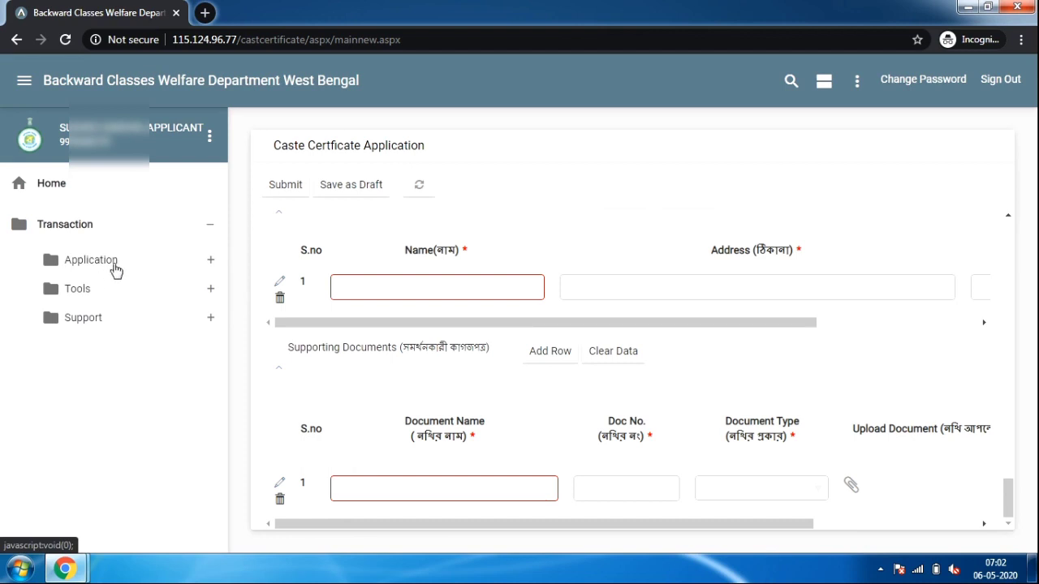
click(134, 260)
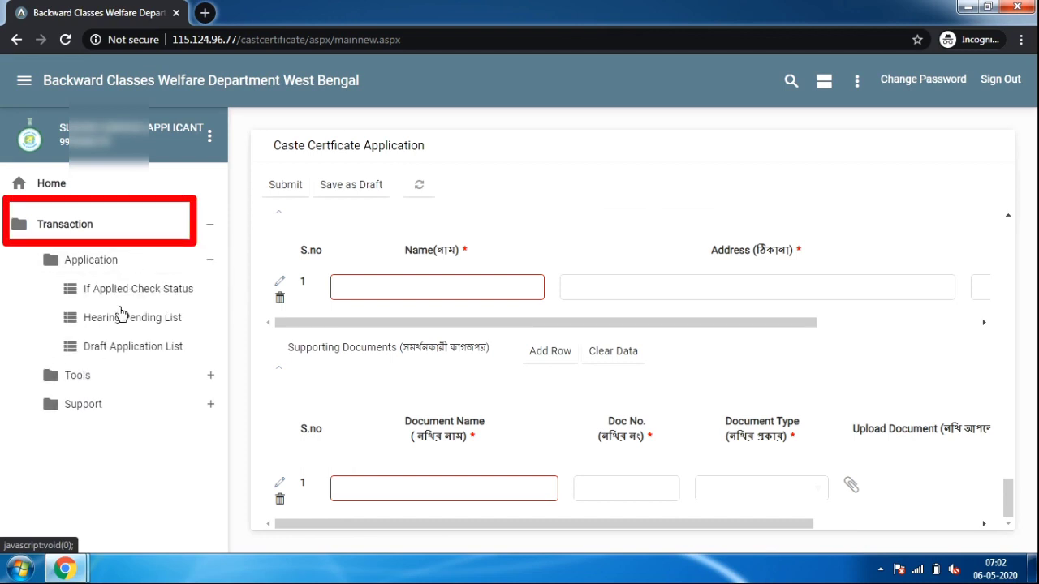
click(149, 293)
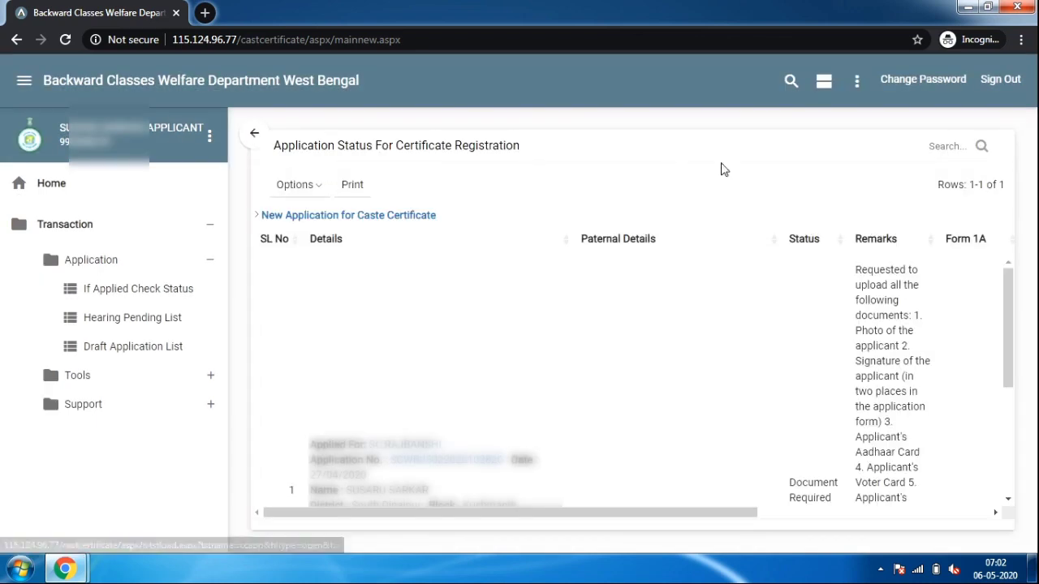
Scroll the status table and download the submitted application form into print preview
drag(1010, 307, 1014, 365)
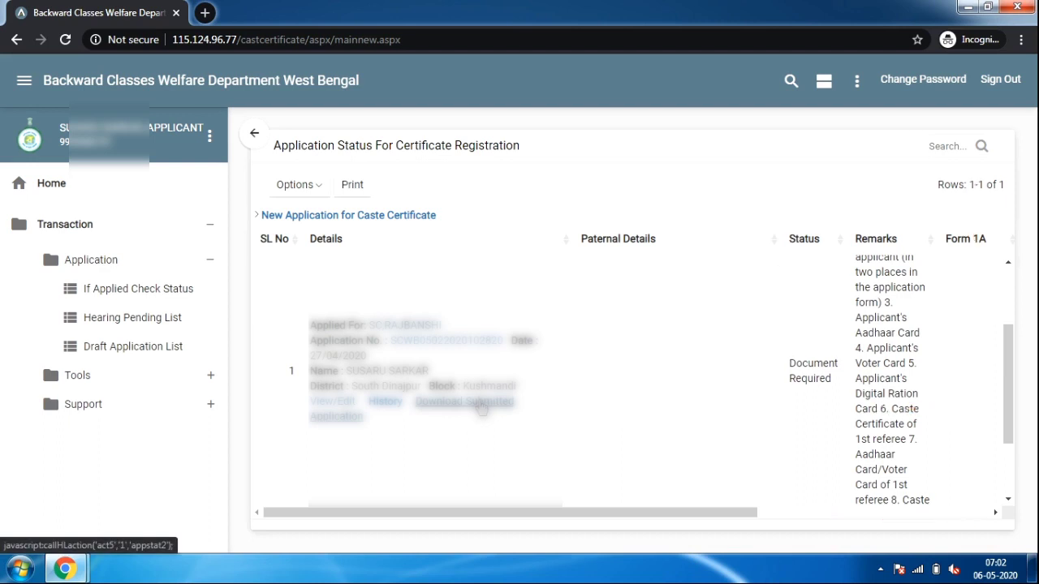
click(481, 409)
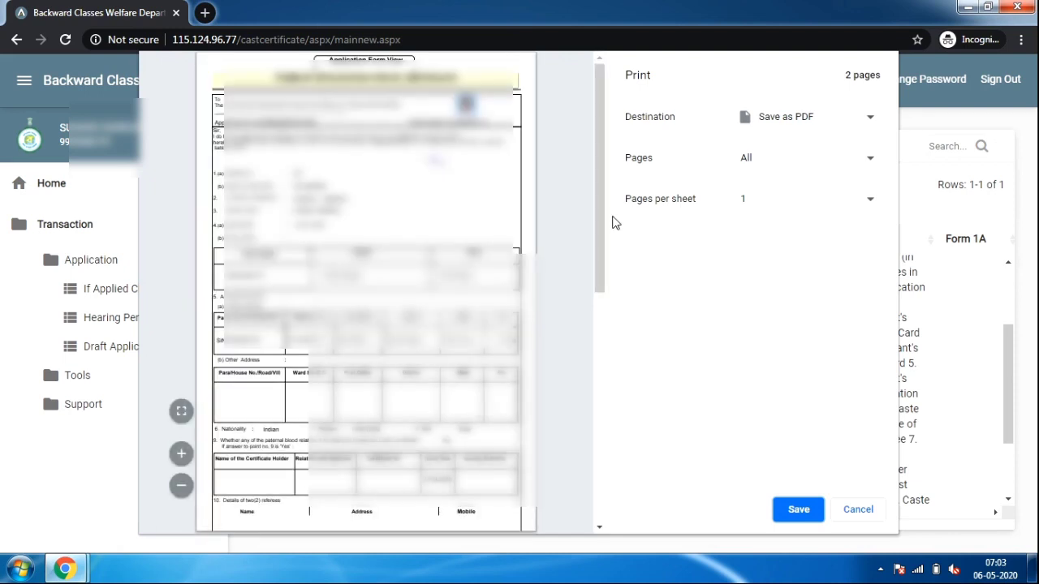
Scroll the print preview to page 2, then cancel it without saving
drag(603, 222, 601, 303)
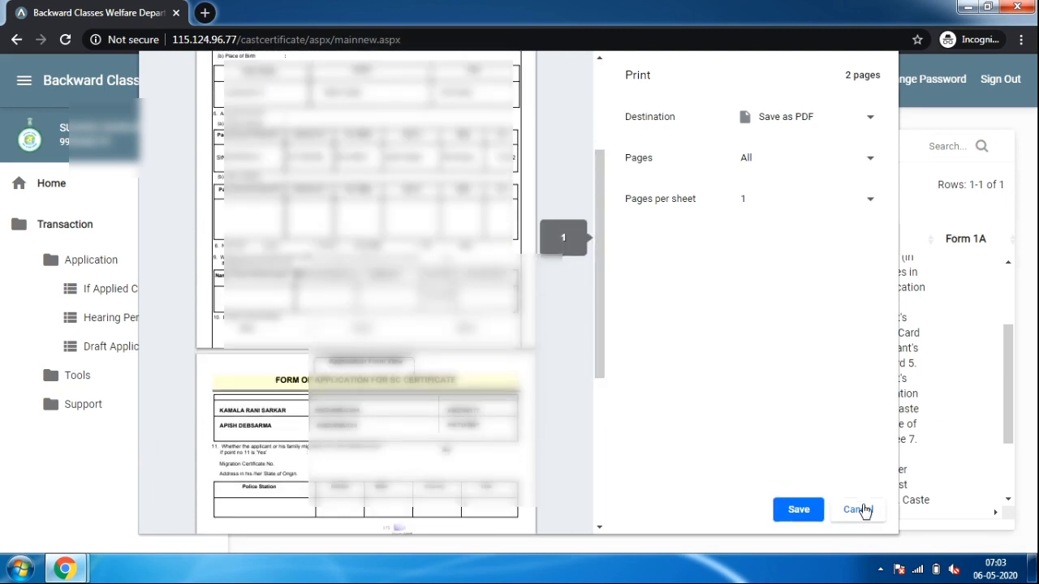
click(859, 510)
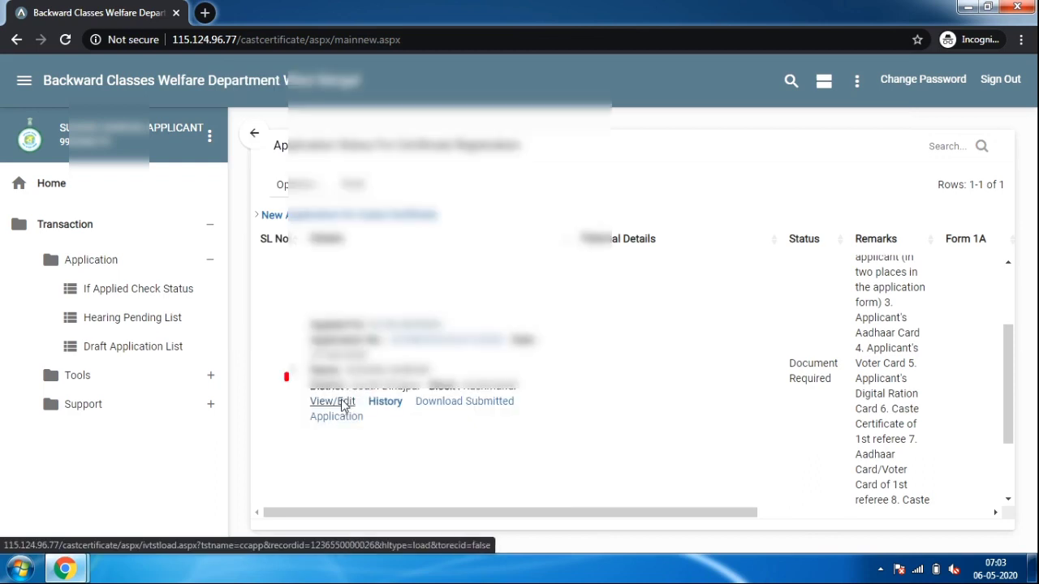
Open the application via View/Edit and scroll down to its Supporting Documents table
click(344, 405)
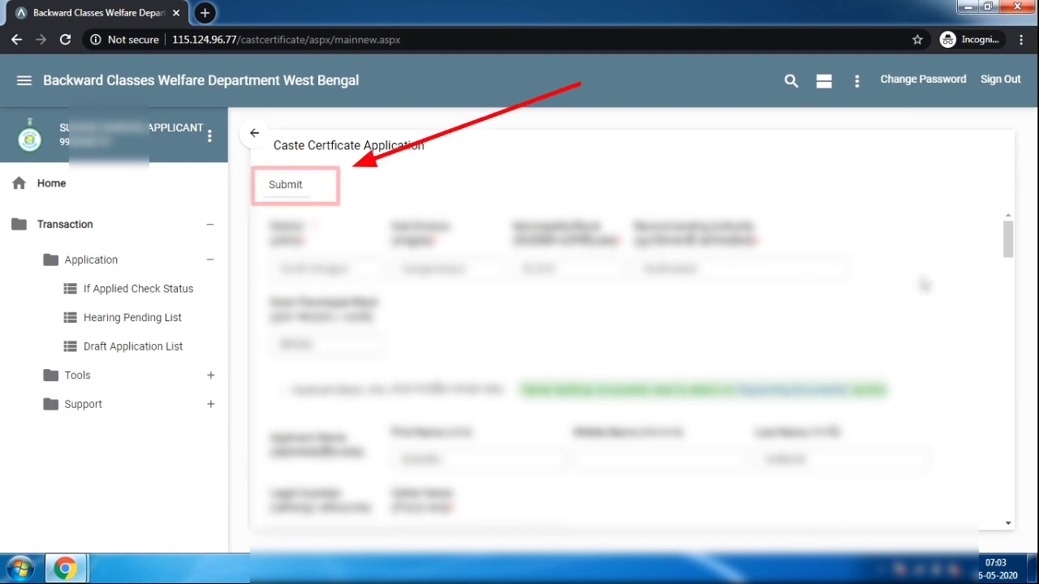
mouse_move(1007, 237)
mouse_down()
mouse_move(992, 399)
mouse_move(998, 476)
mouse_move(985, 480)
mouse_move(998, 484)
mouse_up()
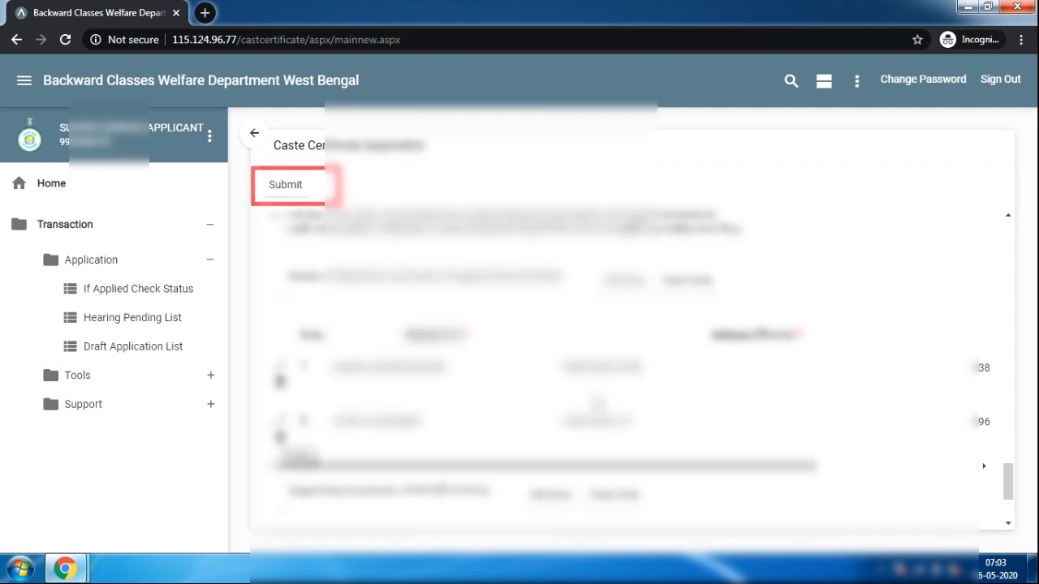
drag(1012, 487, 1012, 517)
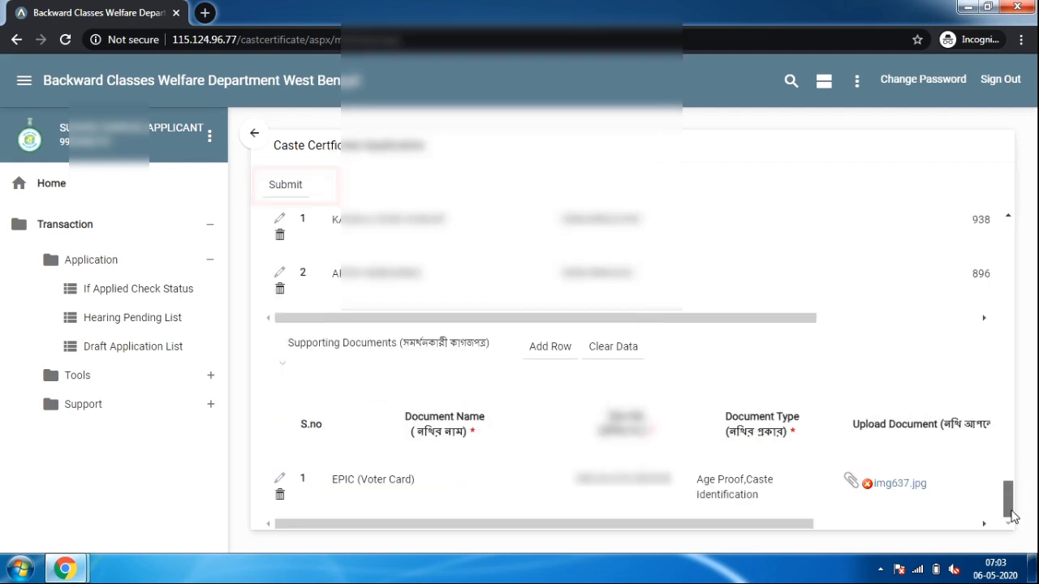
Add a supporting document row named Aadhar and enter its Aadhar document number
click(545, 358)
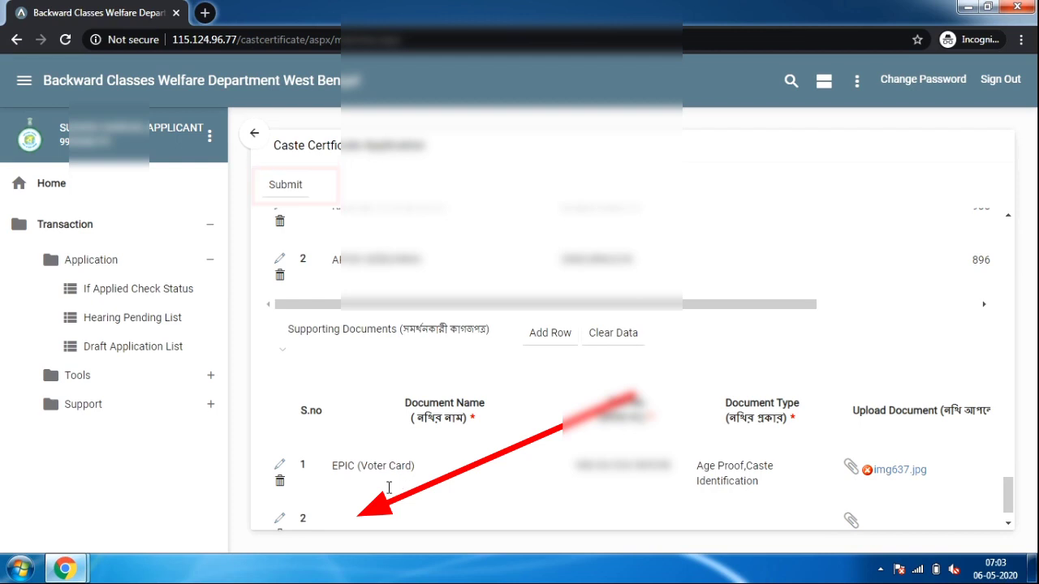
click(366, 518)
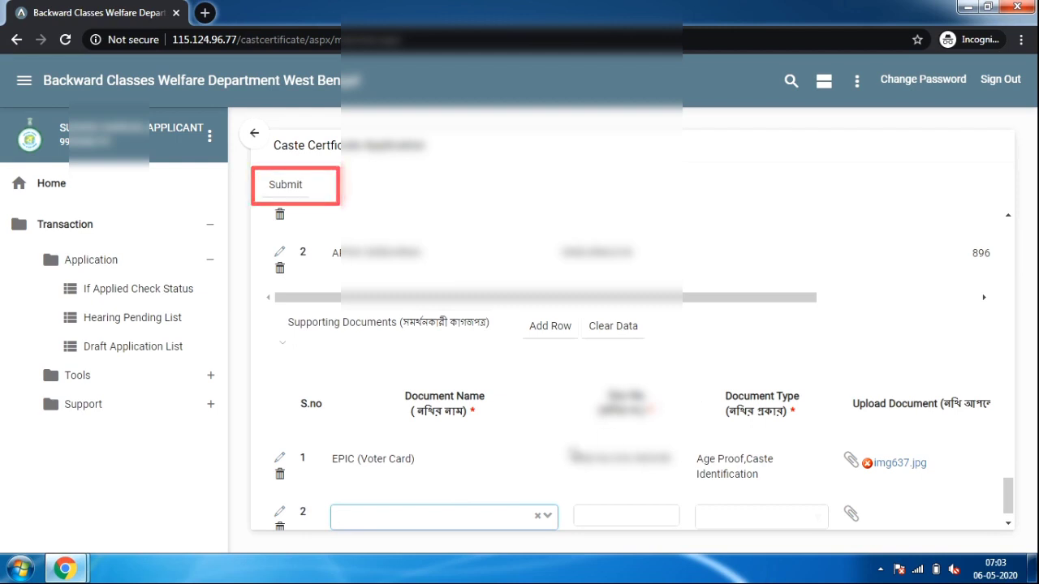
text(GUGUGUGUGUGGU)
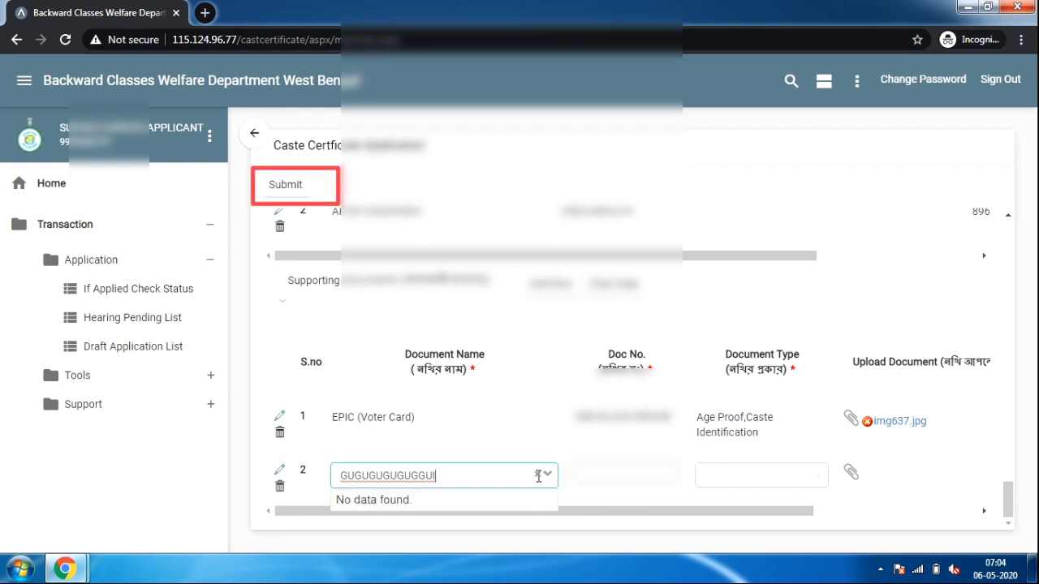
click(535, 475)
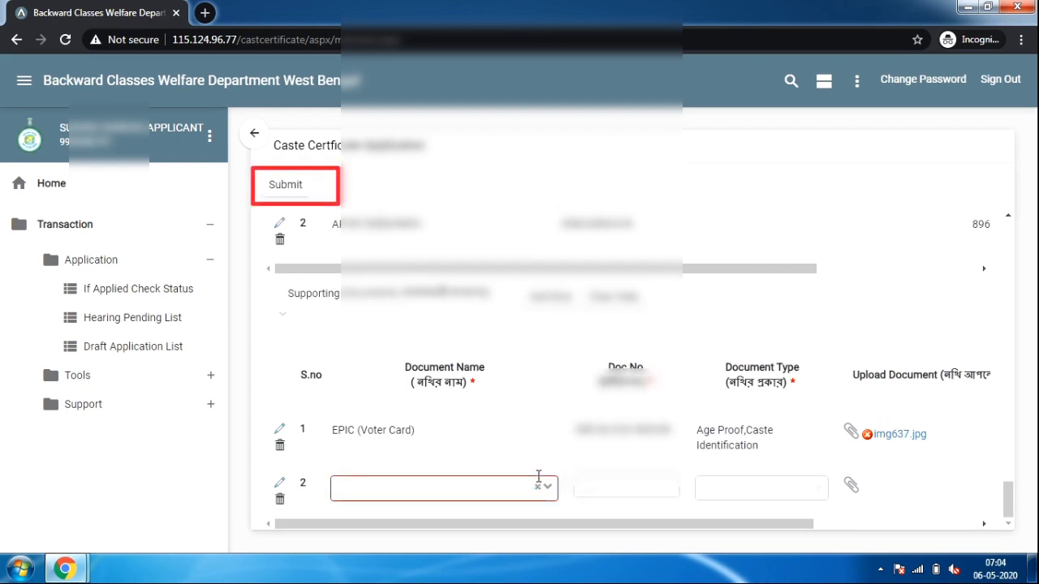
click(548, 487)
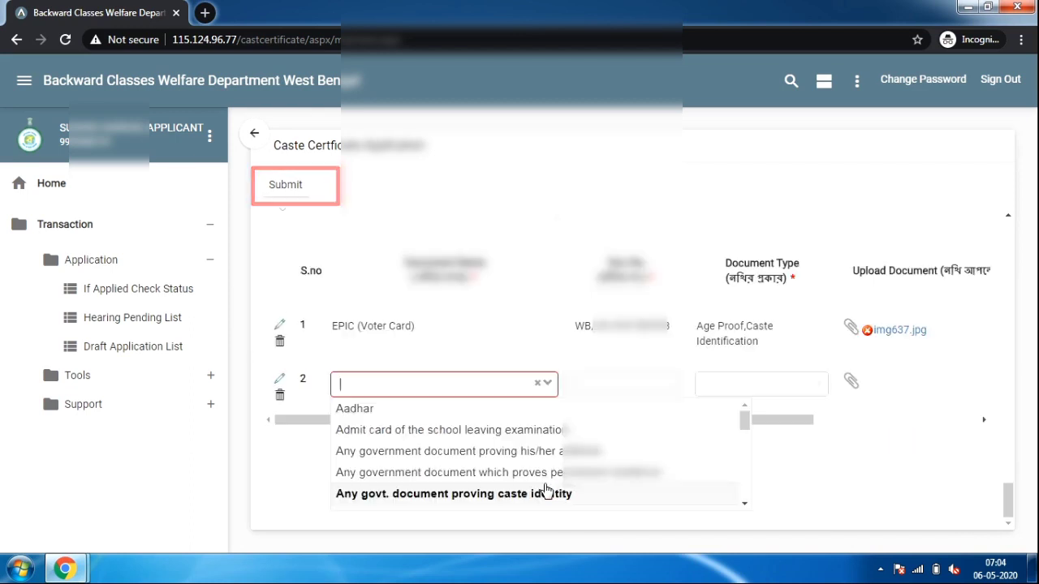
click(386, 414)
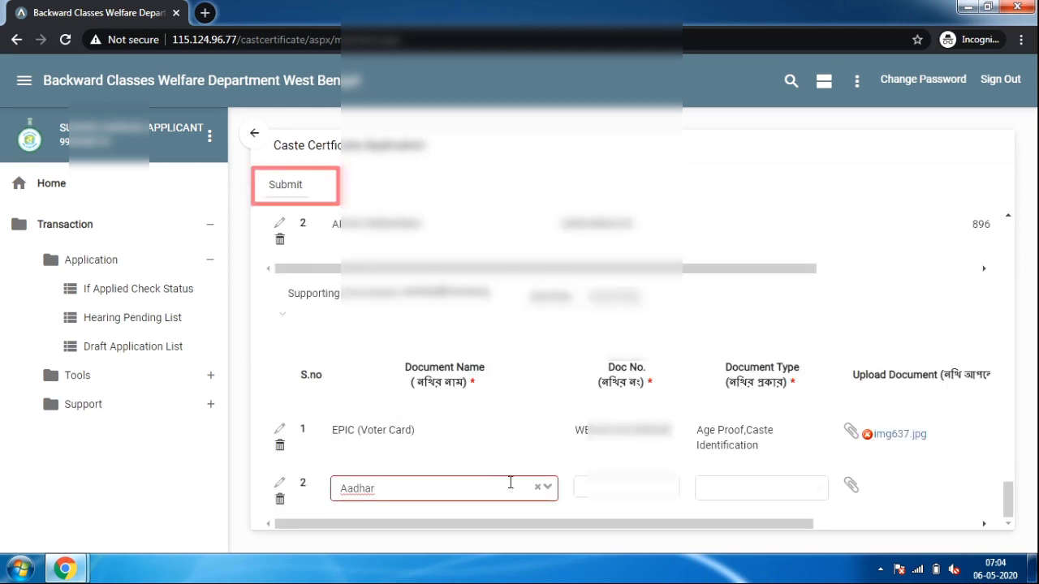
click(599, 484)
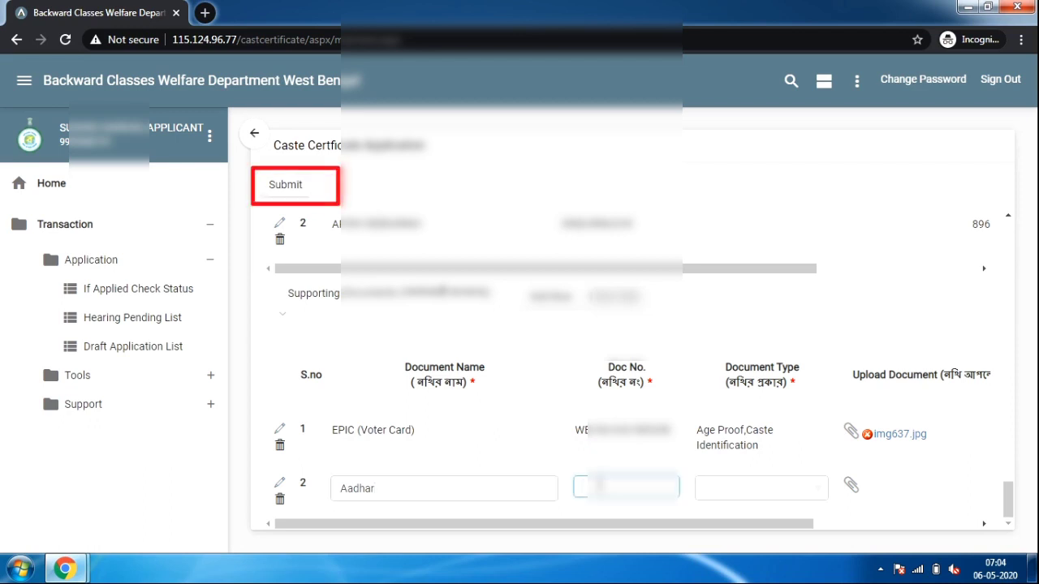
text(F)
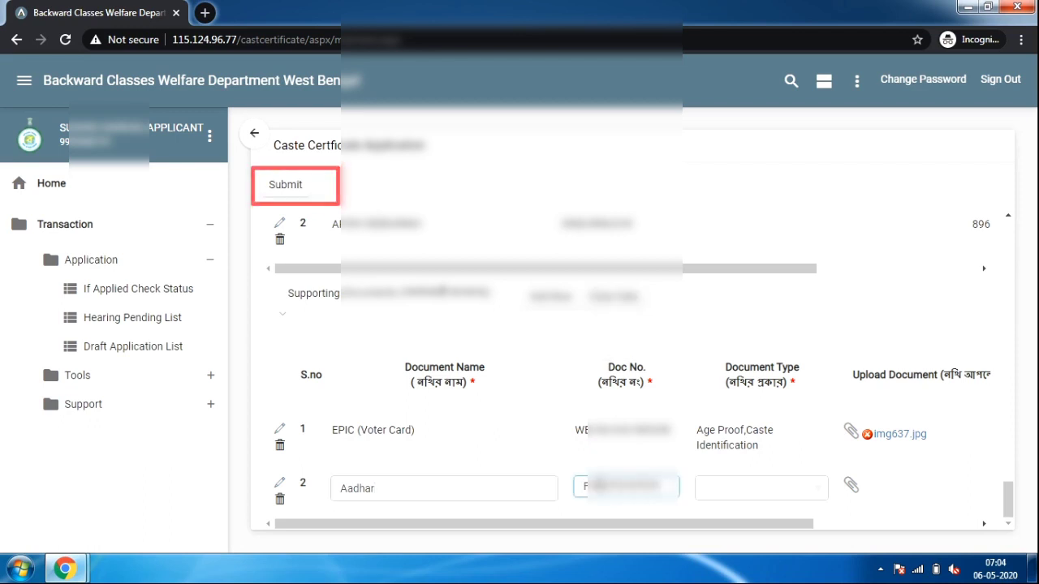
key(BackSpace)
key(BackSpace)
key(BackSpace)
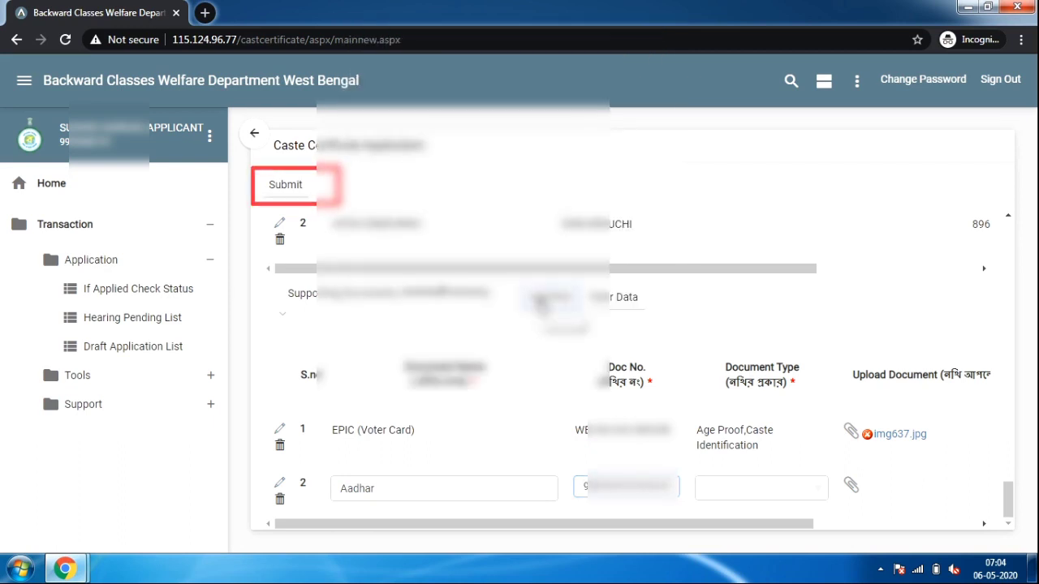
Choose Support > Create a Support Ticket from the sidebar
scroll(684, 395, up, 1)
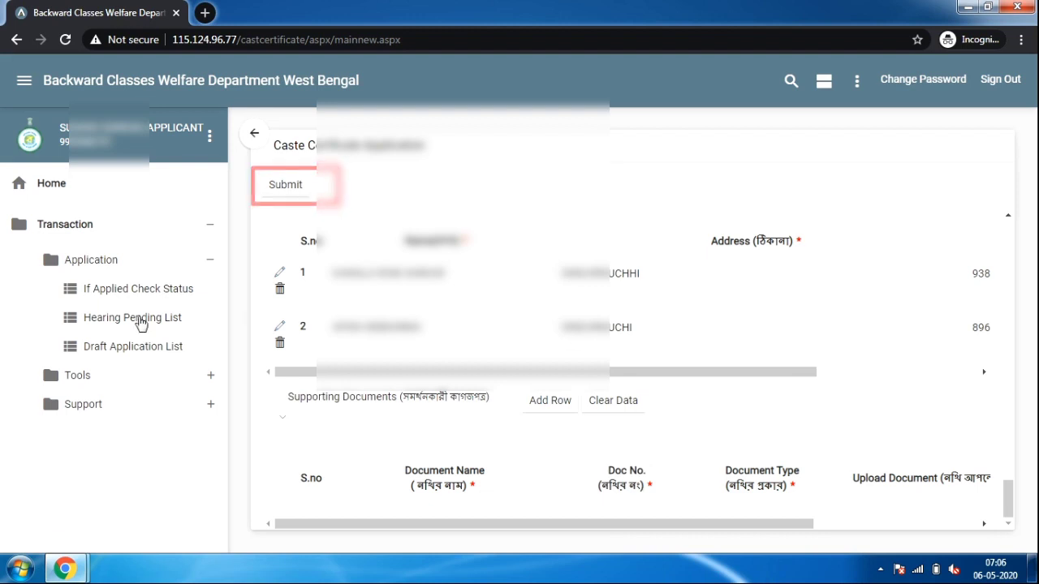
click(70, 410)
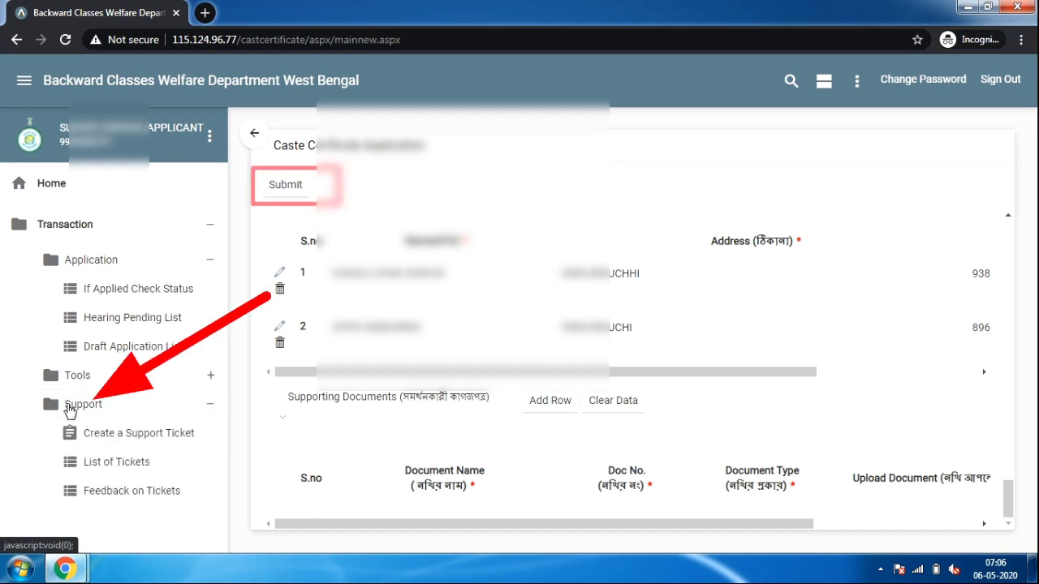
click(122, 437)
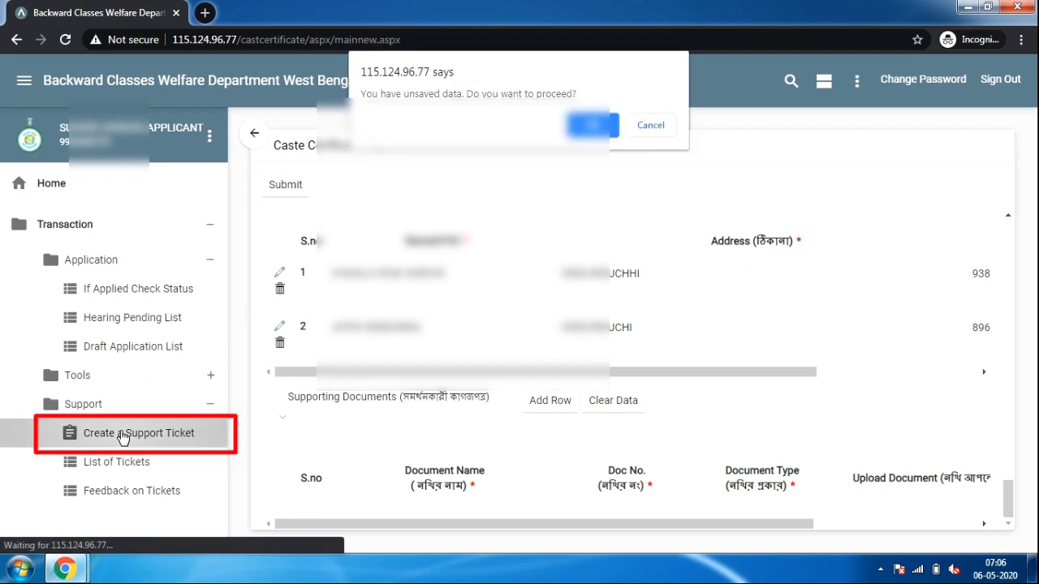
Confirm discarding the unsaved application edits to reach the support ticket form
click(597, 124)
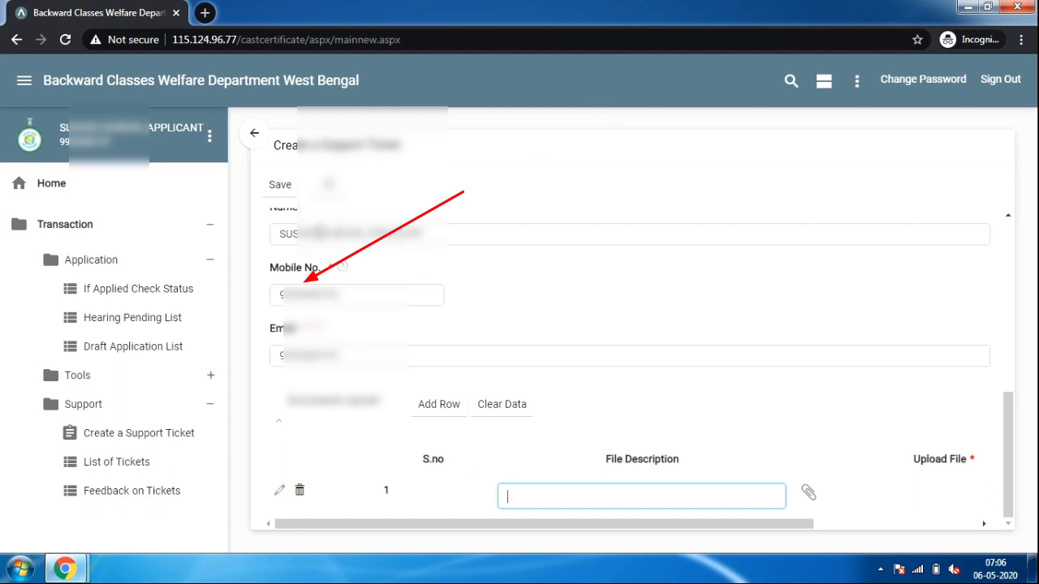
Replace the ticket's contact mobile number with a new number
click(362, 286)
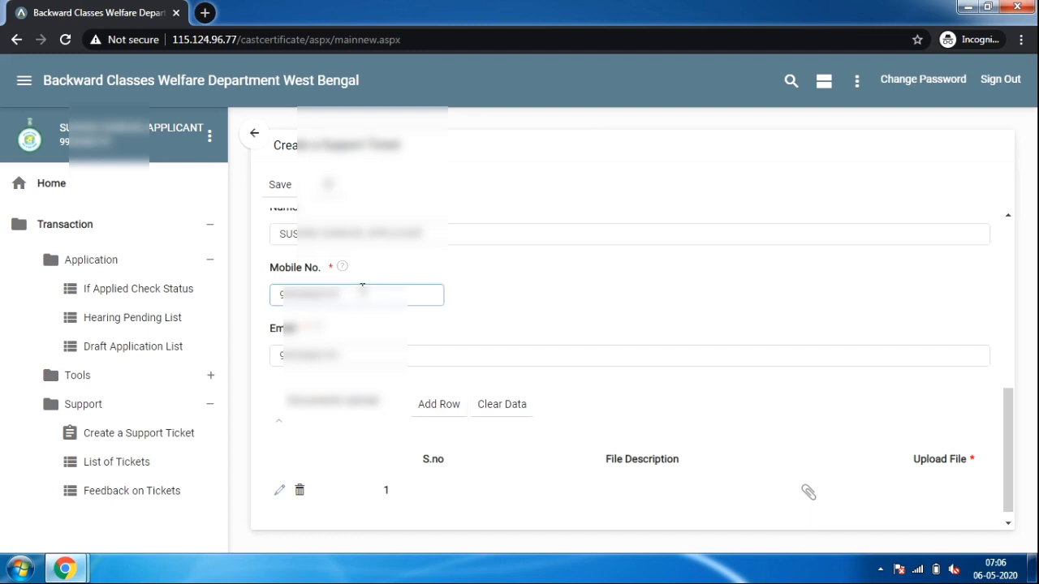
drag(362, 286, 214, 321)
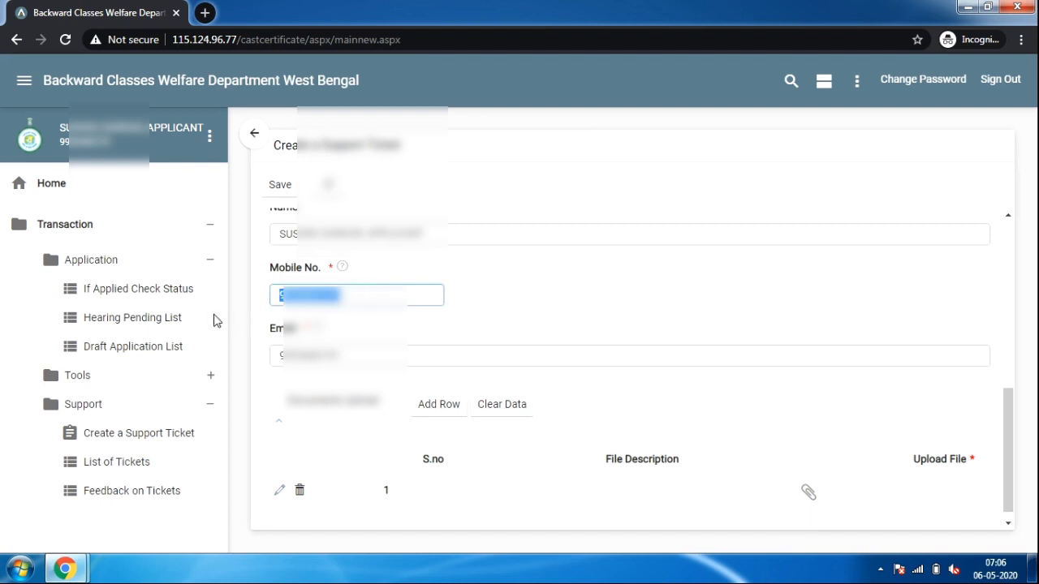
text(6)
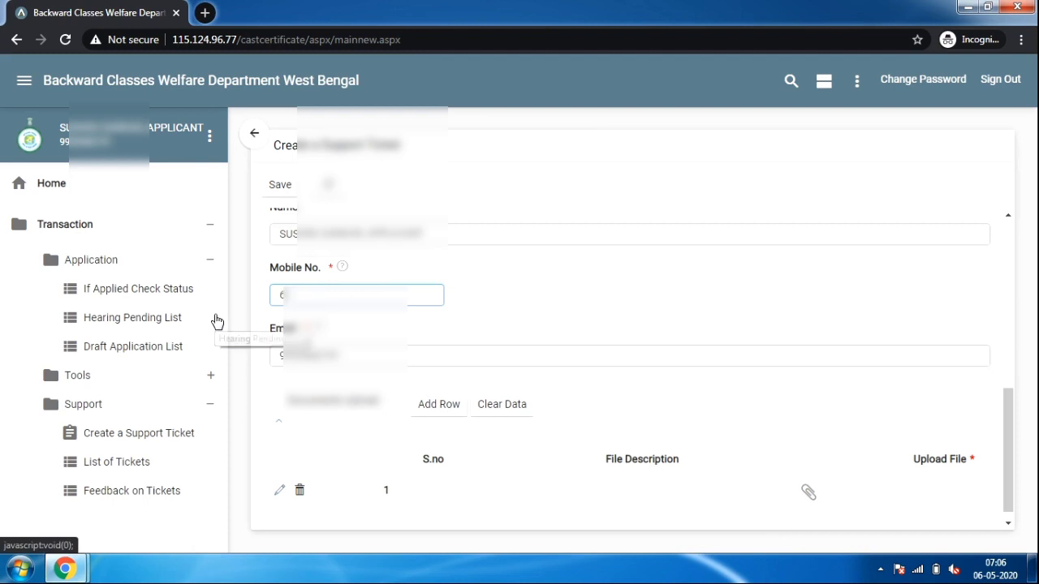
text(0000)
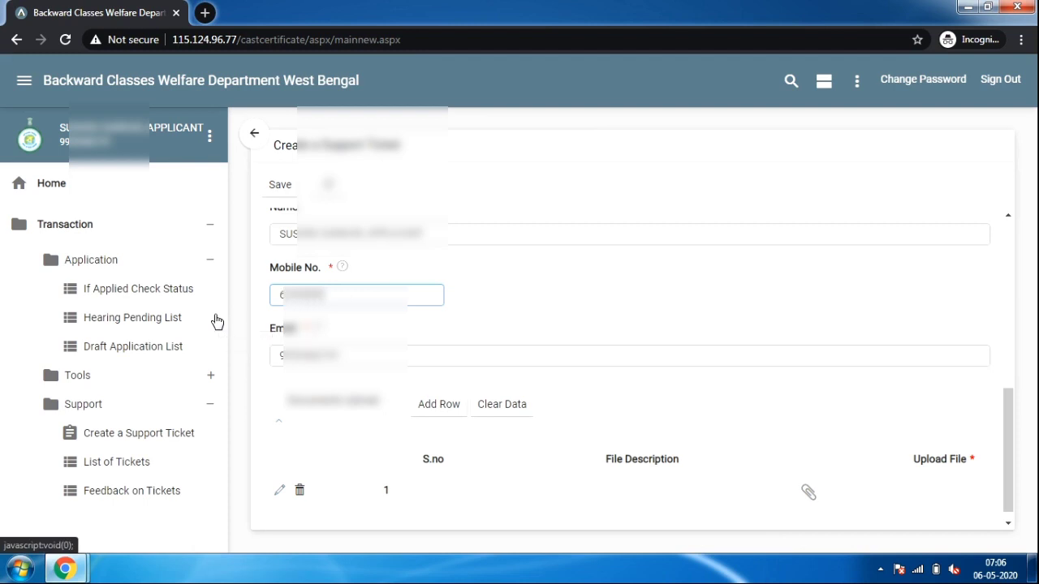
Replace the contact e-mail with a new Gmail address and attempt to submit the ticket
click(311, 357)
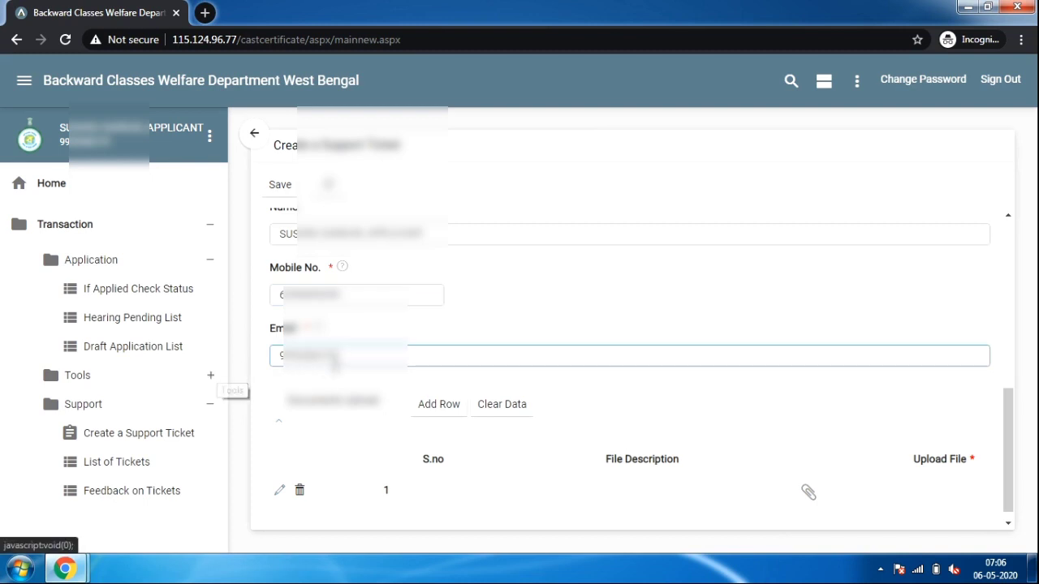
drag(343, 363, 271, 366)
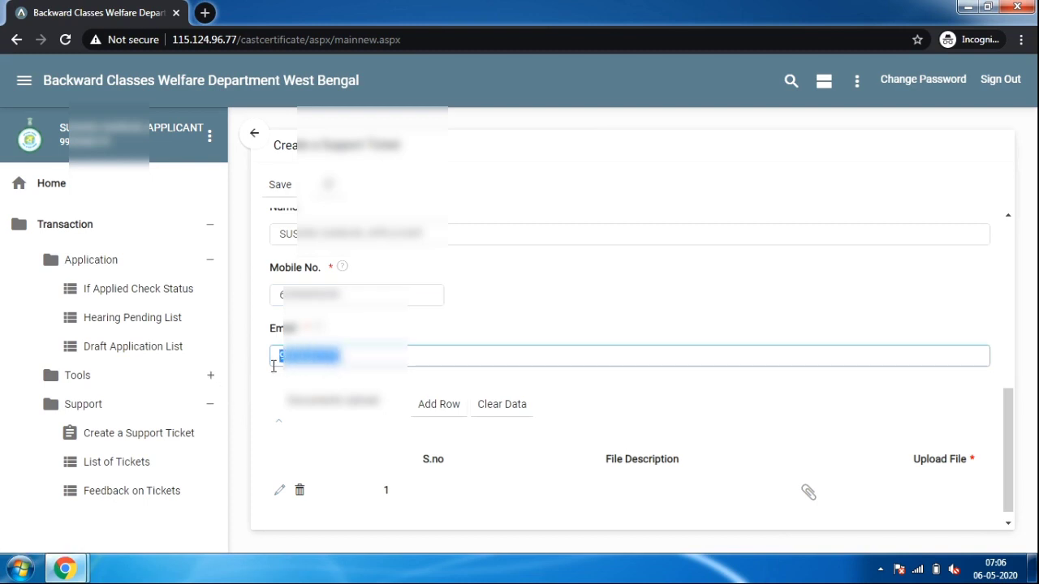
text(S)
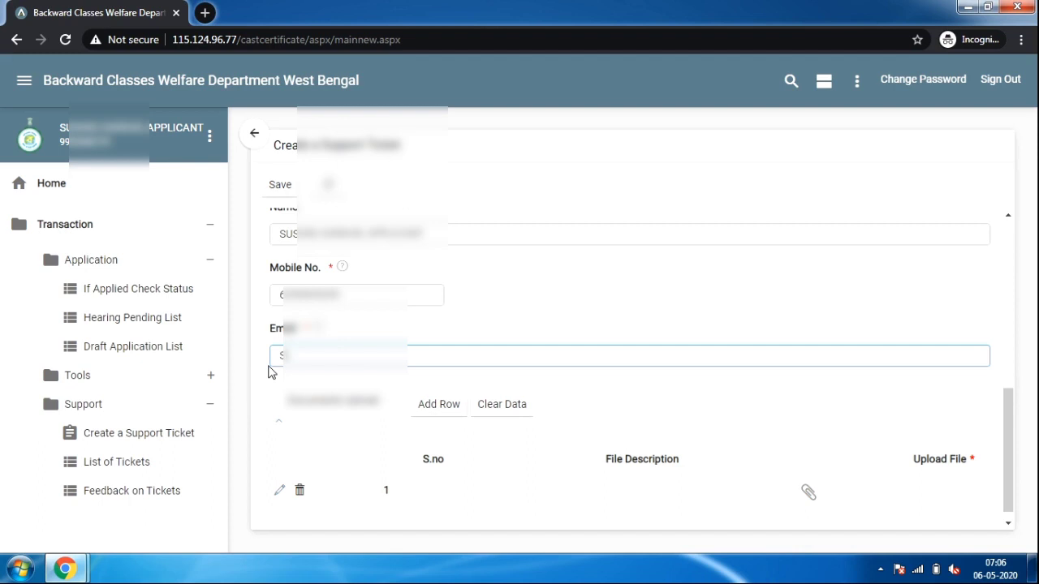
key(BackSpace)
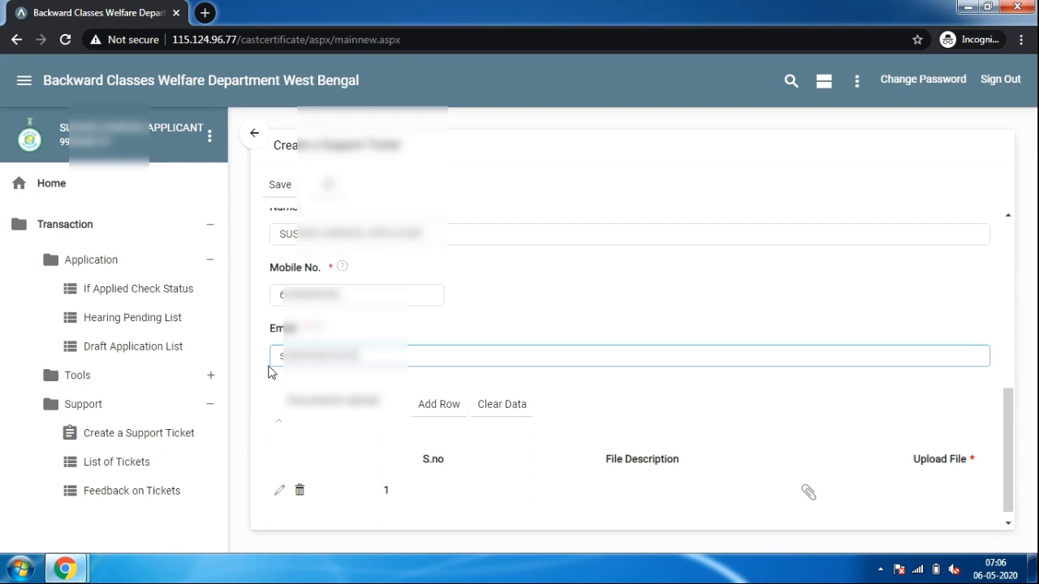
key(Return)
click(386, 324)
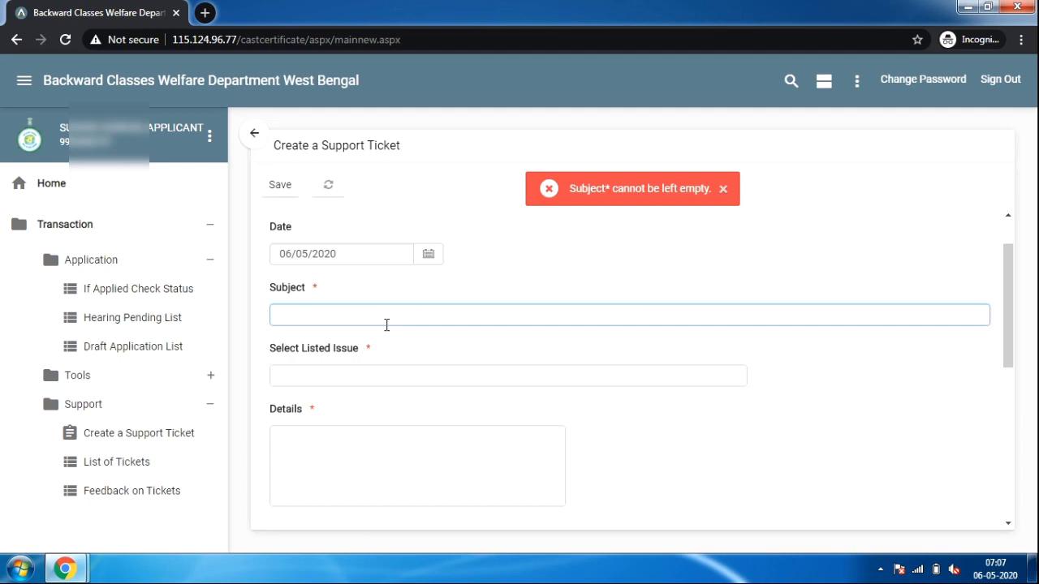
Enter subject 'application from ed', then pick and clear the rectification submission listed issue
text(application from edit)
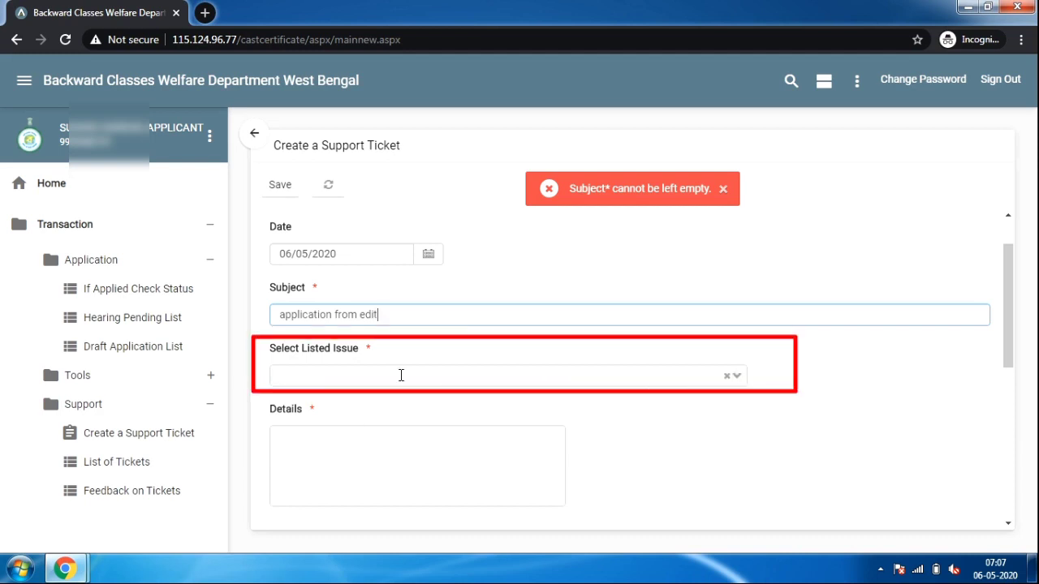
click(739, 377)
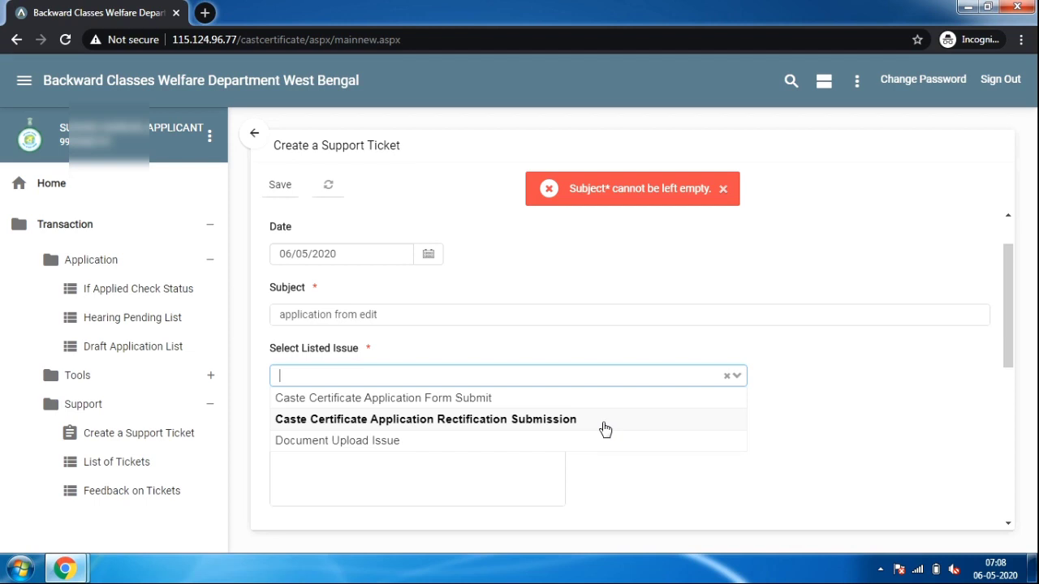
click(605, 430)
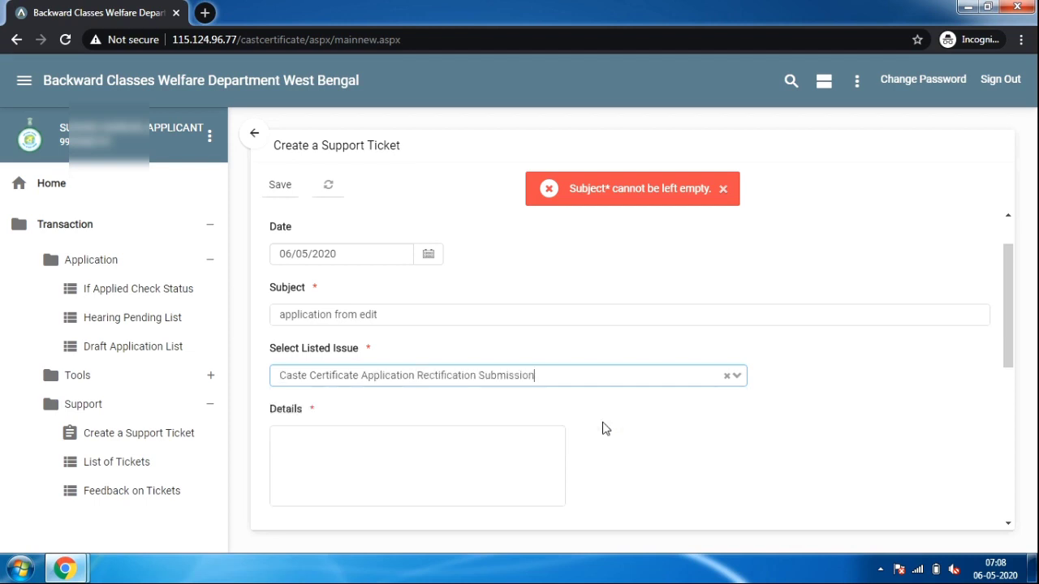
click(740, 378)
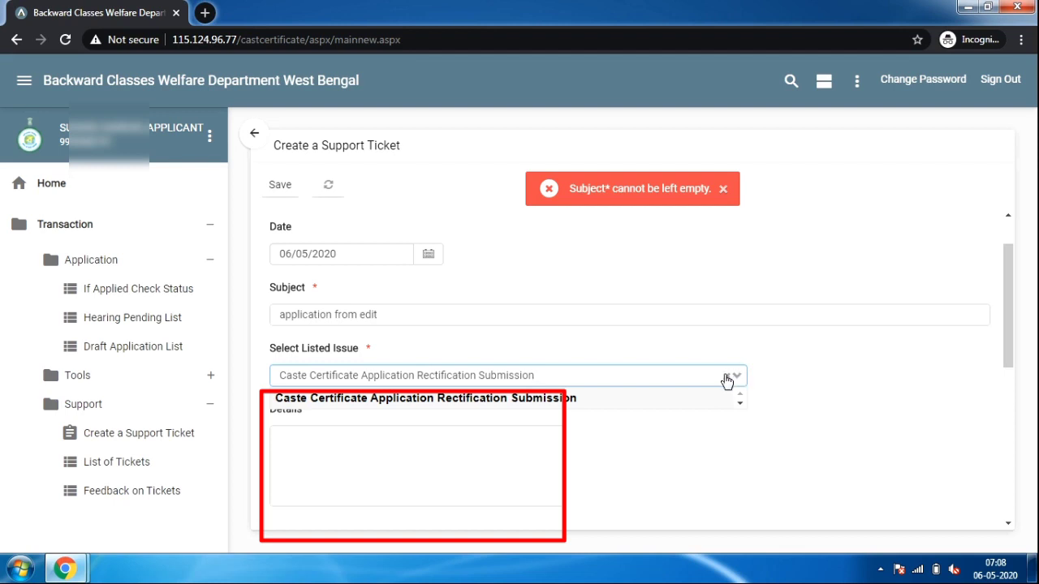
click(727, 377)
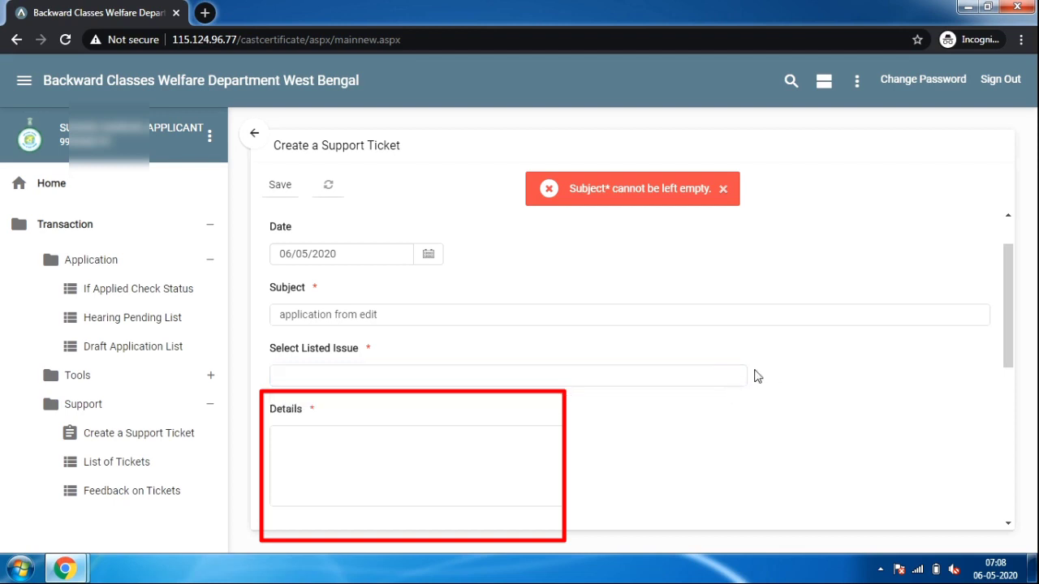
click(737, 379)
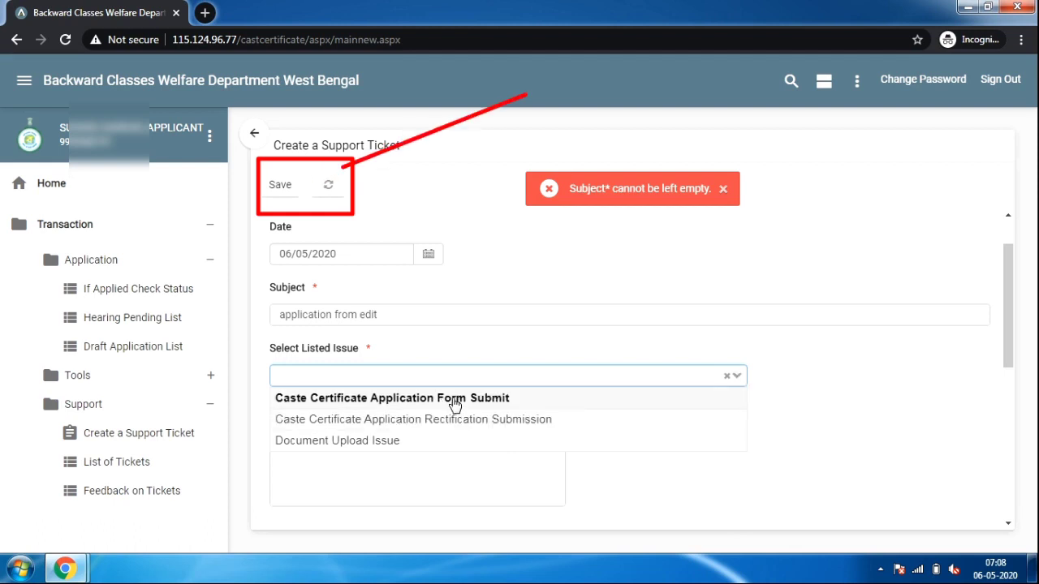
Set the issue type to Caste Certificate Application Rectification Submission
click(796, 426)
click(344, 457)
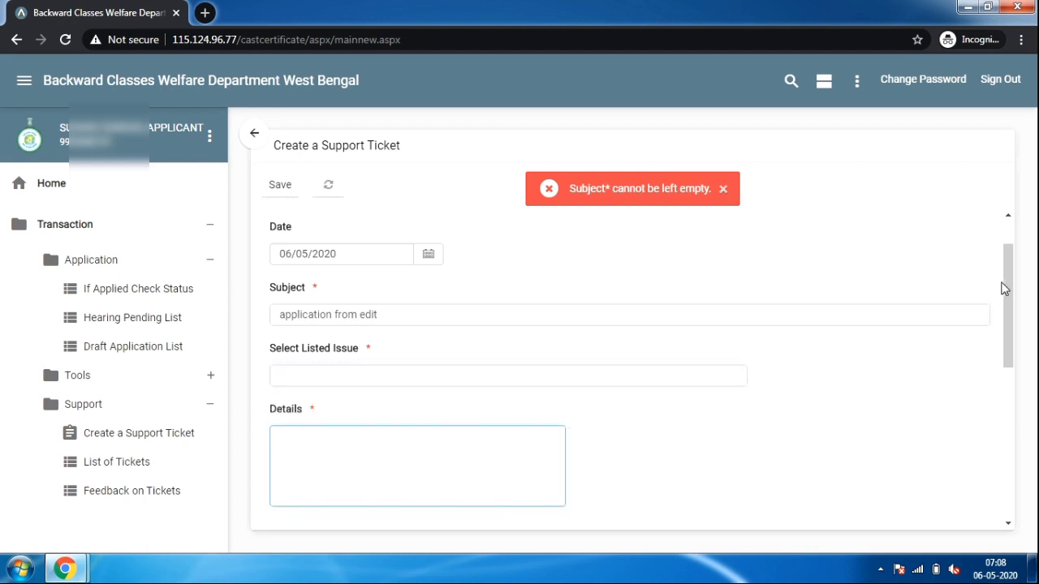
drag(1007, 274, 909, 273)
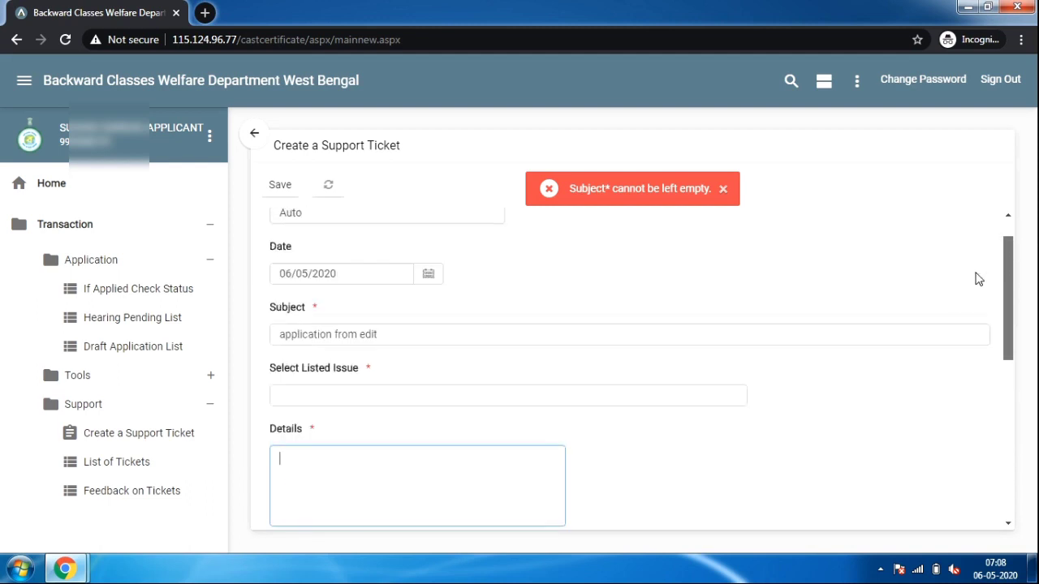
click(737, 404)
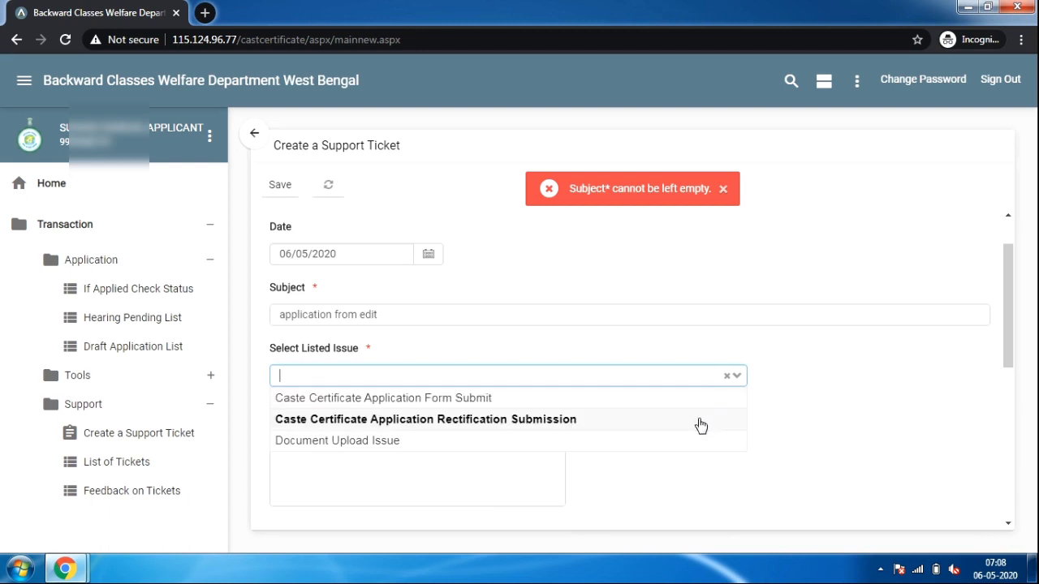
click(701, 426)
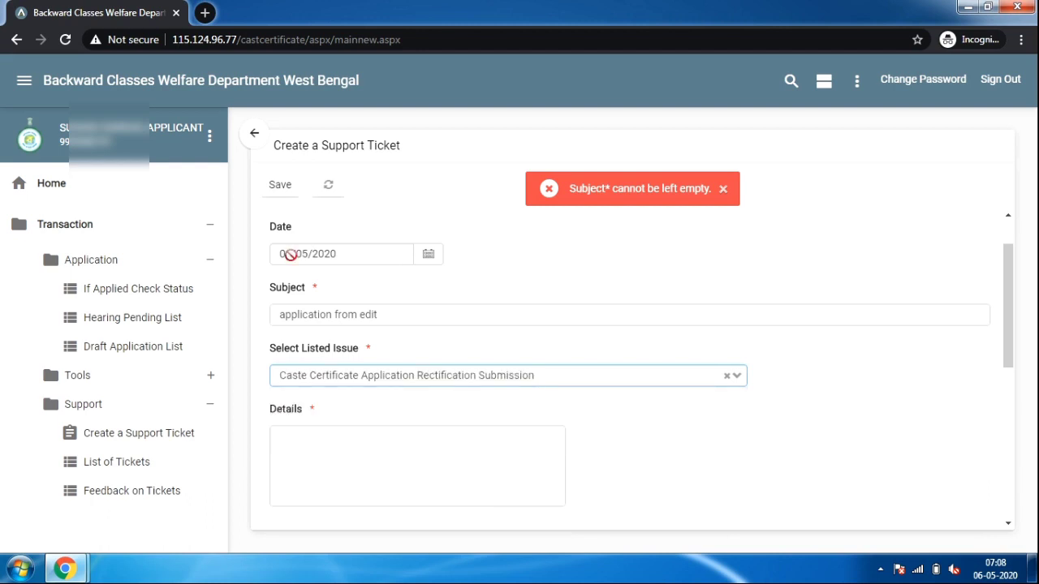
Copy the Subject text into the Details box and save the support ticket
double_click(320, 314)
key(ctrl+a)
right_click(320, 317)
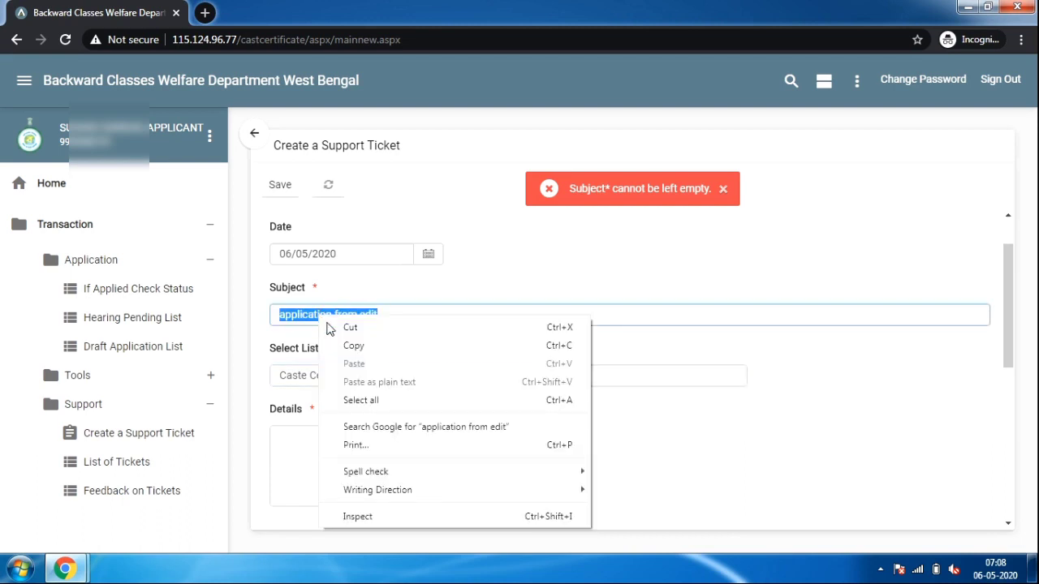
click(350, 347)
click(320, 466)
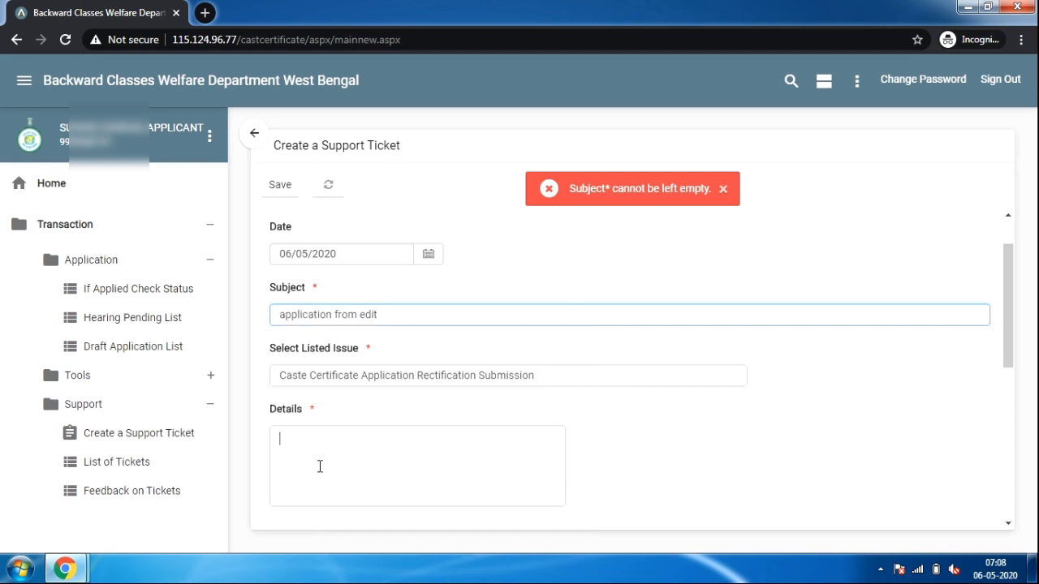
key(ctrl+v)
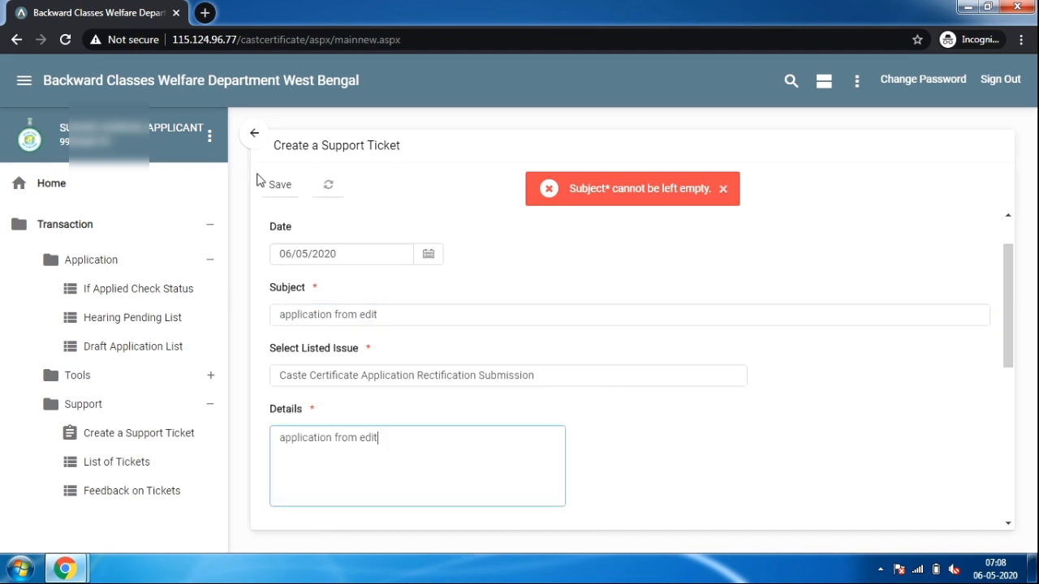
click(276, 185)
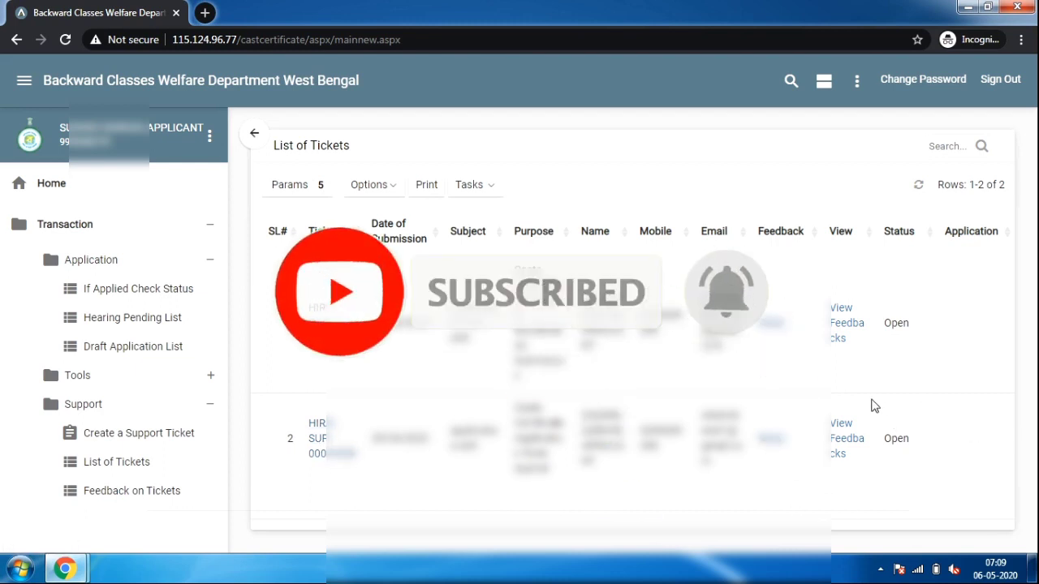
View the single feedback entry on ticket row 1, then close it to return to the List of Tickets
click(842, 327)
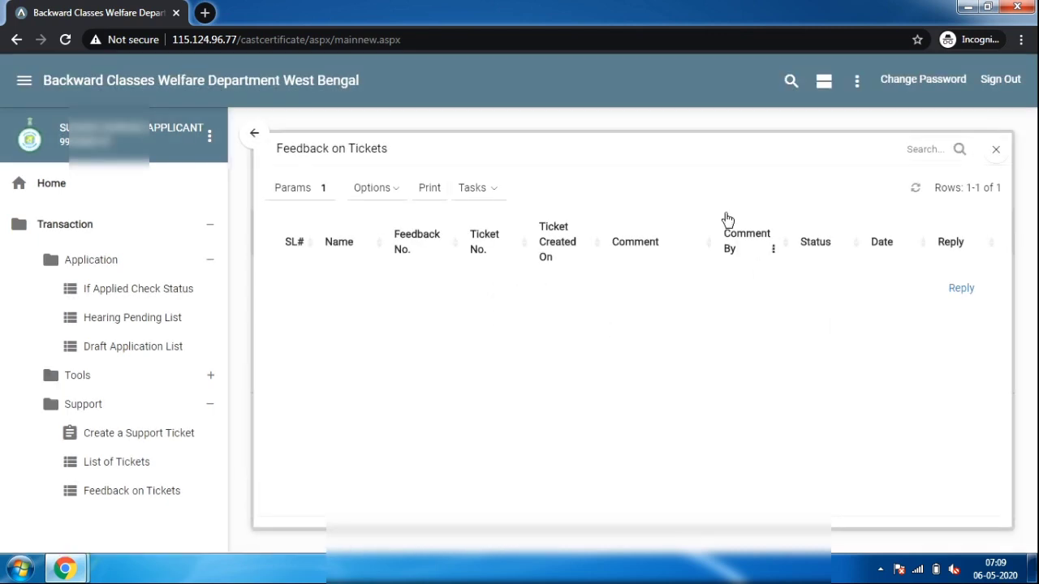
click(992, 156)
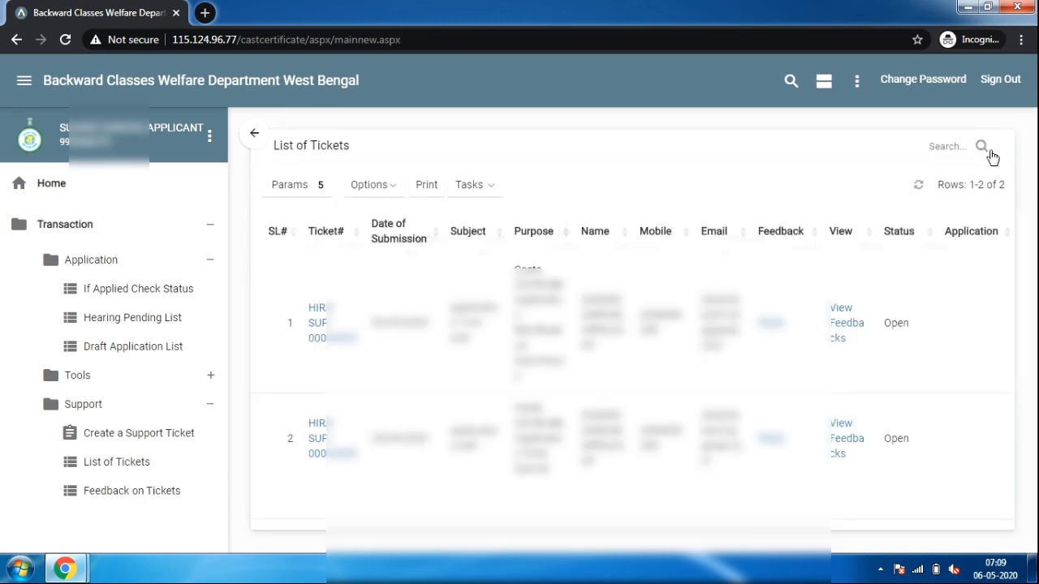